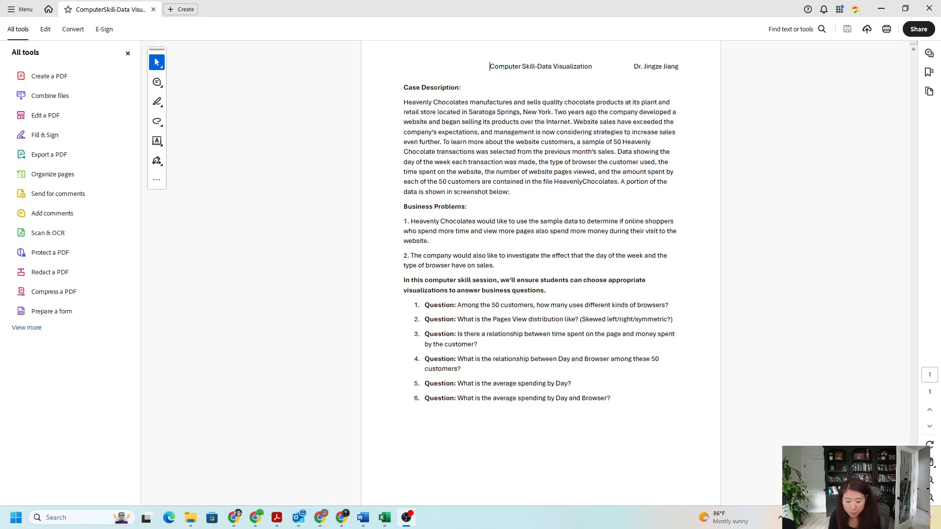
- Switch to the heavenlychocolates.xlsx workbook in Excel and examine the customer records and the column headers from Customer to Amount Spent ($)
click(385, 517)
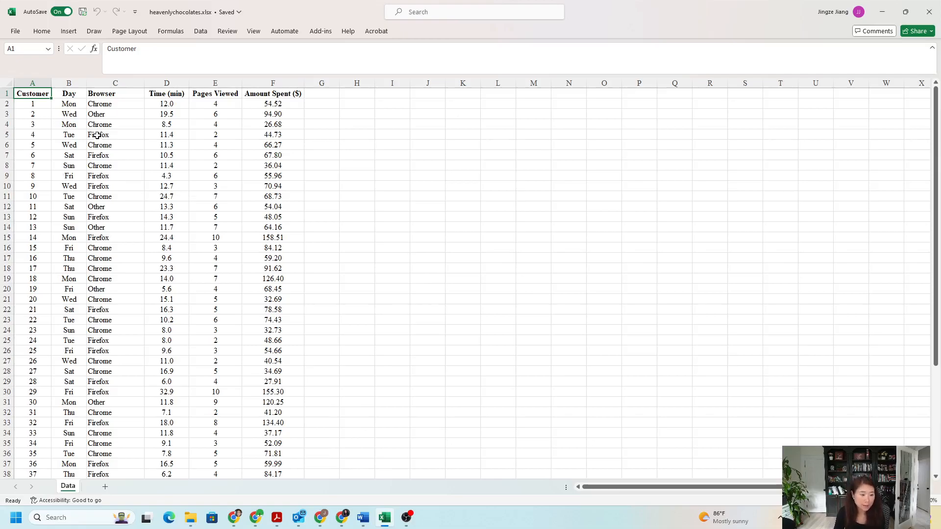
scroll(98, 137, down, 7)
scroll(73, 392, up, 7)
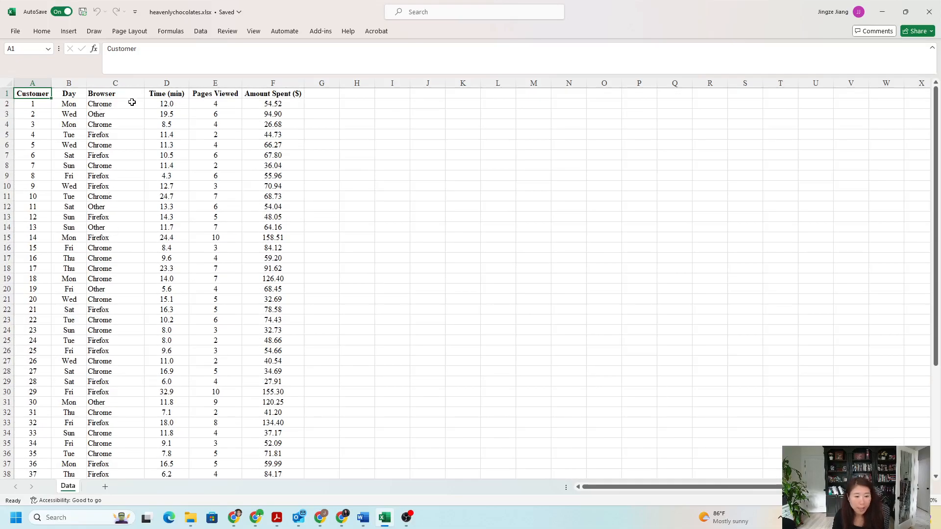
click(32, 104)
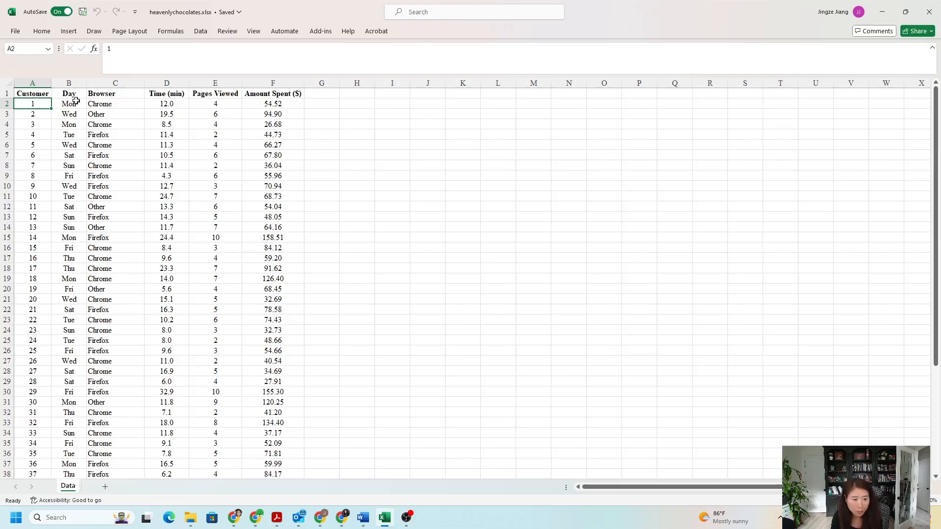
click(114, 93)
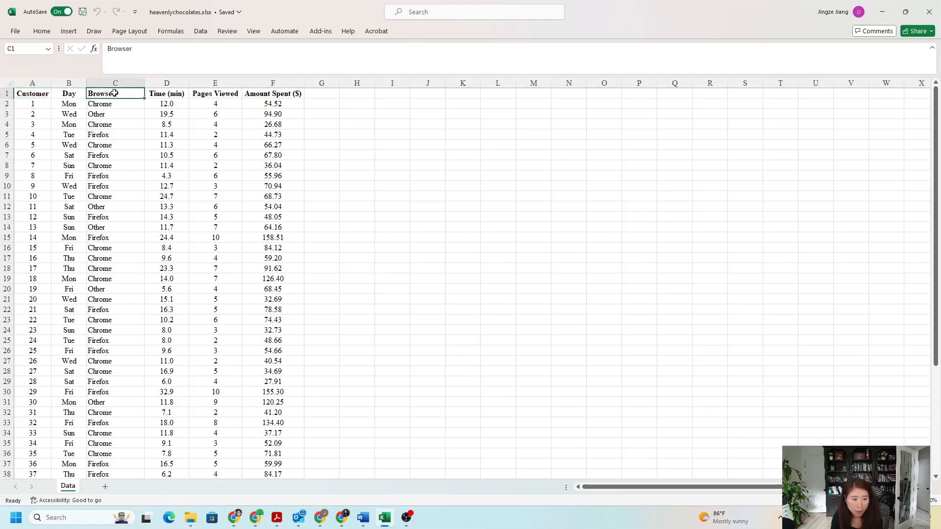
click(170, 94)
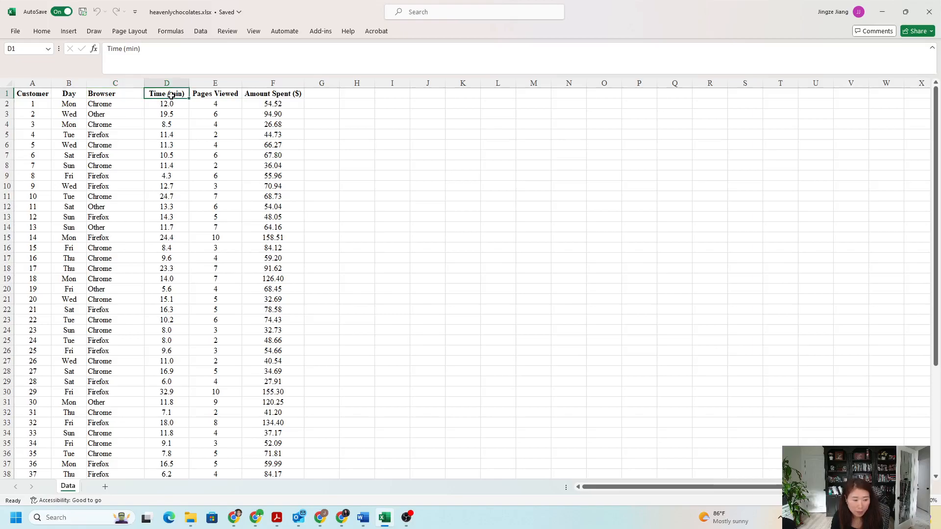
click(228, 96)
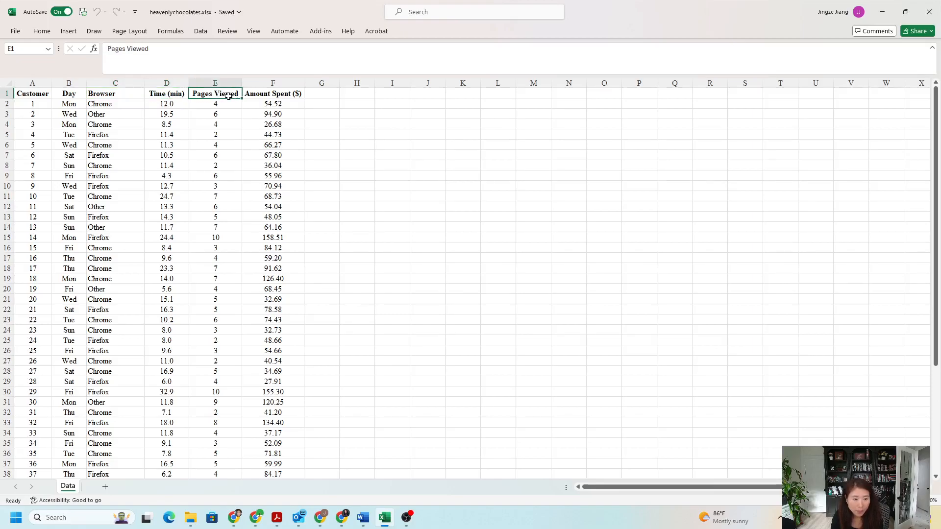
click(263, 92)
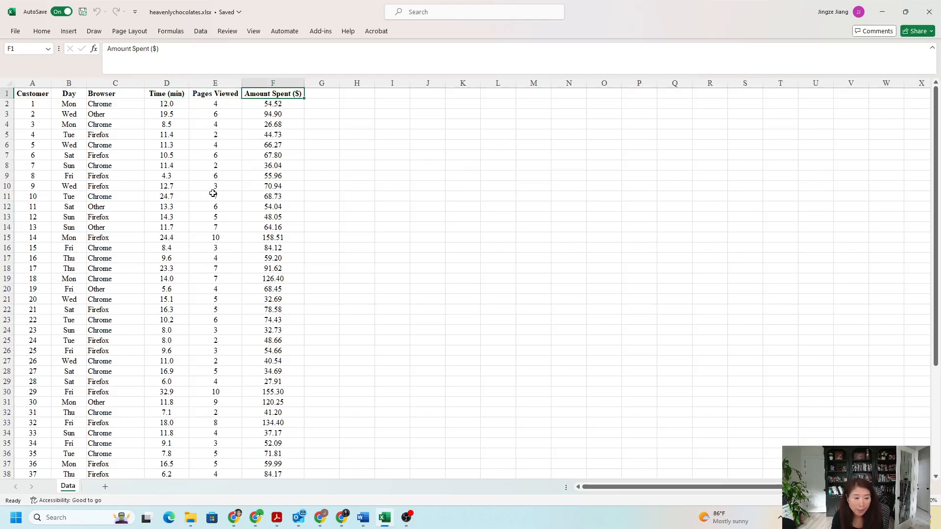
- Switch to the ComputerSkill-Data Visualization PDF in Acrobat, read the first question about browser usage, and return to the workbook
mouse_move(279, 515)
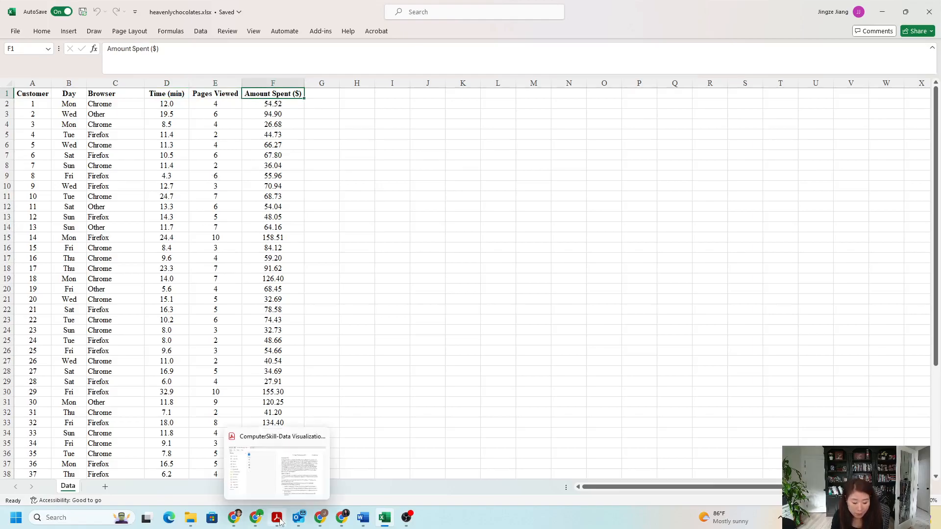
click(294, 486)
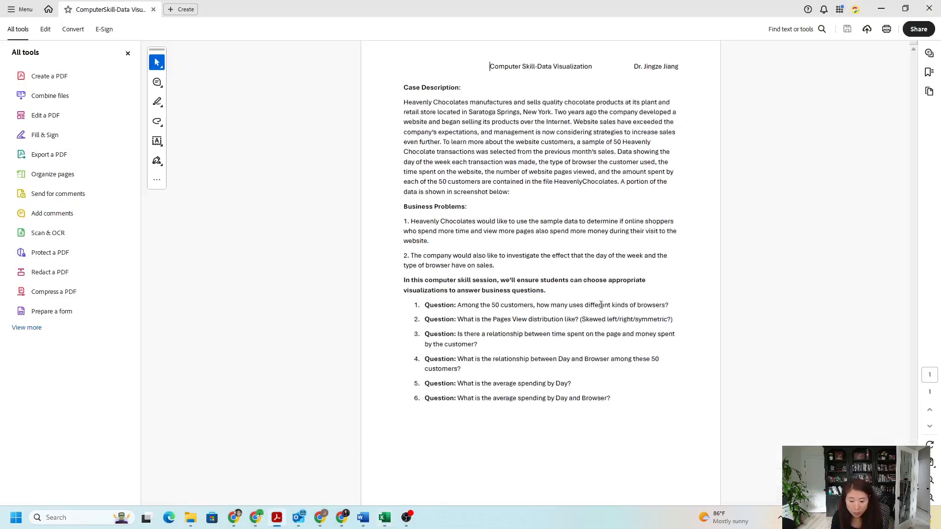
click(881, 8)
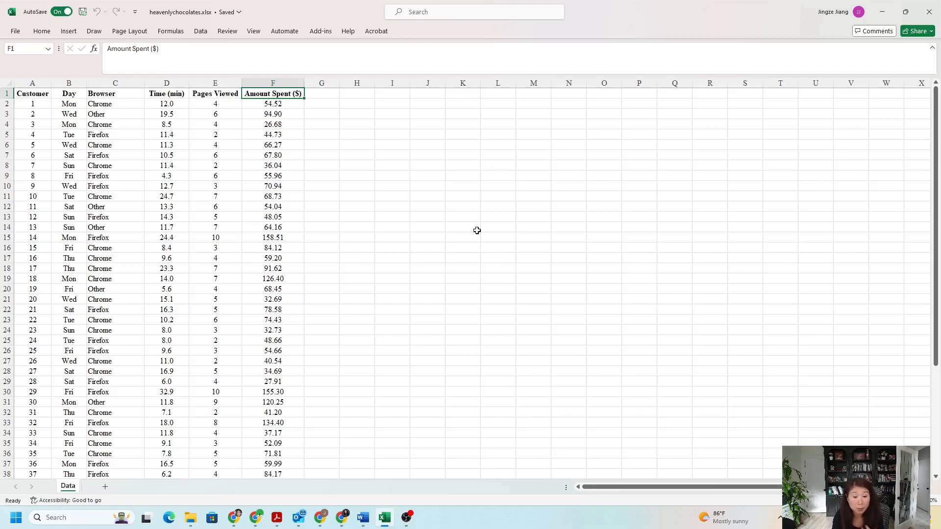
- Examine the Browser column of the Data sheet to see which browser each customer used
click(114, 138)
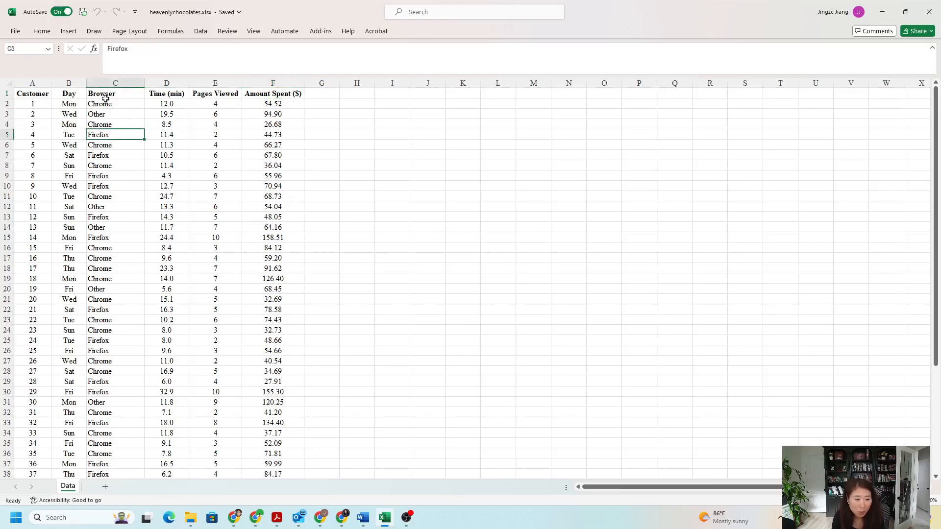
click(105, 85)
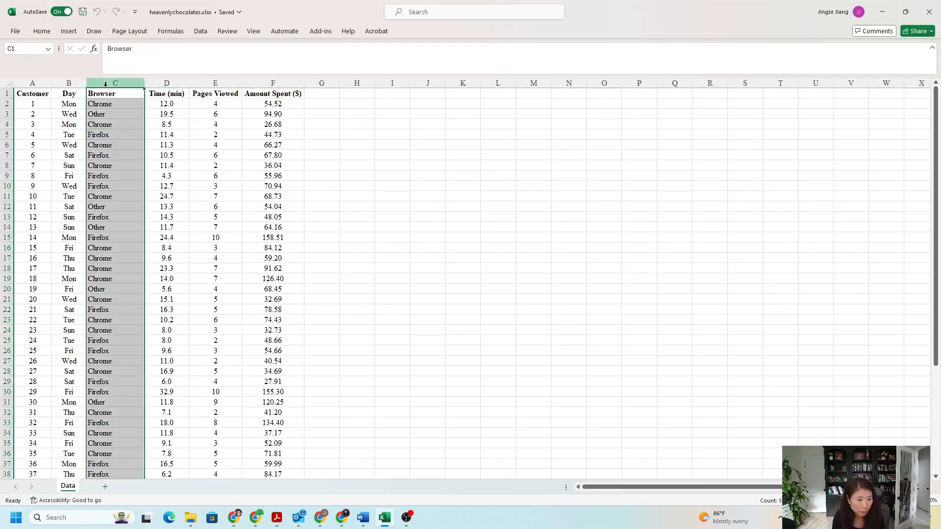
click(112, 104)
click(110, 115)
click(111, 125)
click(111, 135)
click(109, 156)
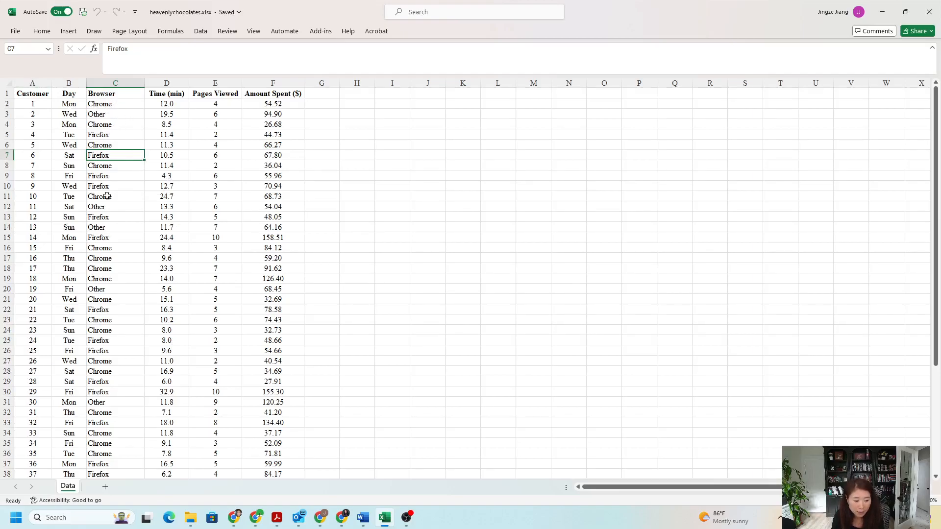
click(107, 92)
key(ctrl+shift+Down)
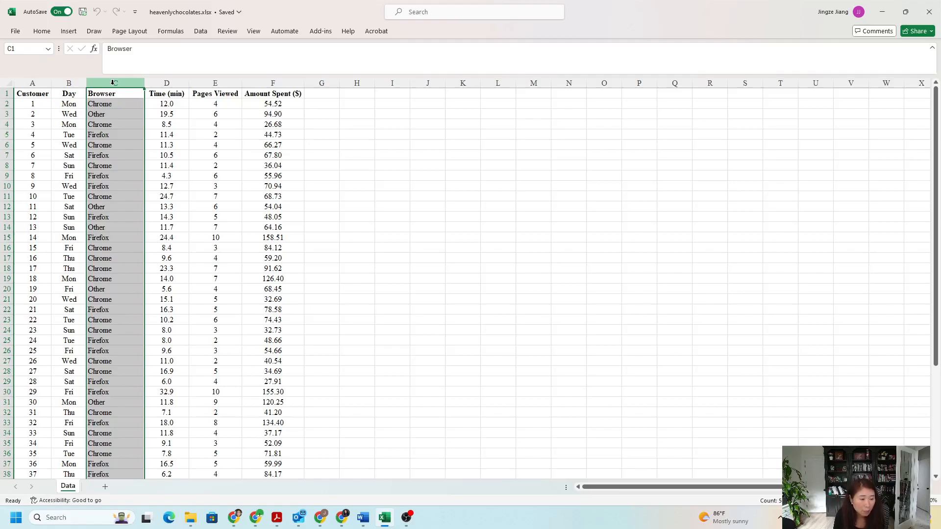
click(109, 104)
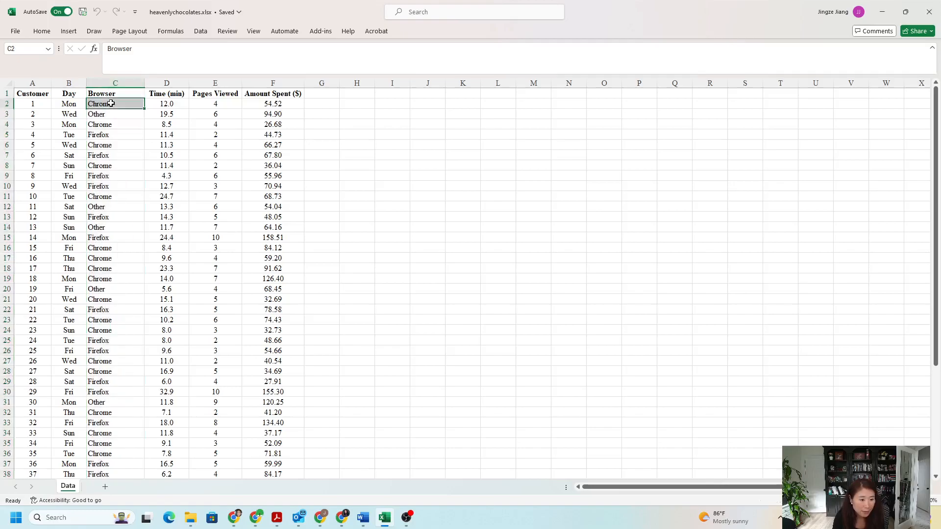
click(110, 114)
click(109, 124)
click(108, 135)
click(107, 146)
click(105, 157)
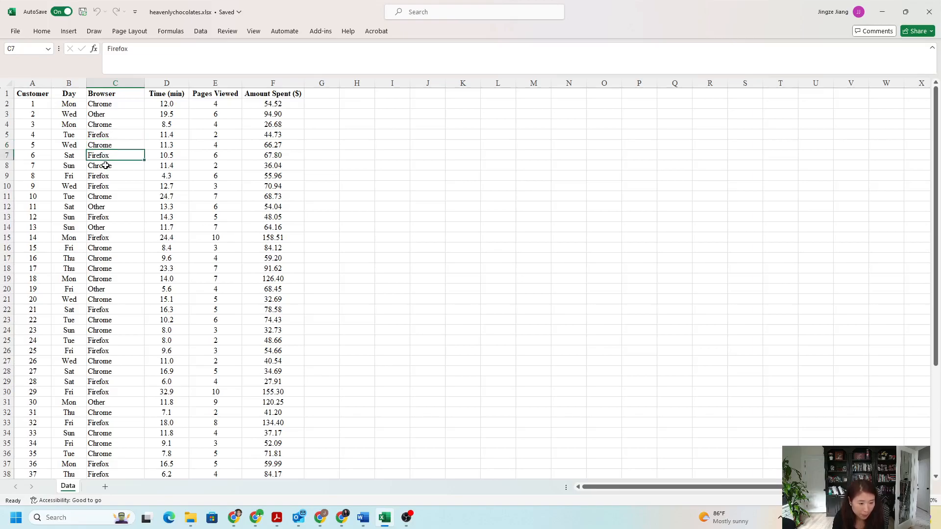
click(116, 93)
click(116, 103)
click(117, 114)
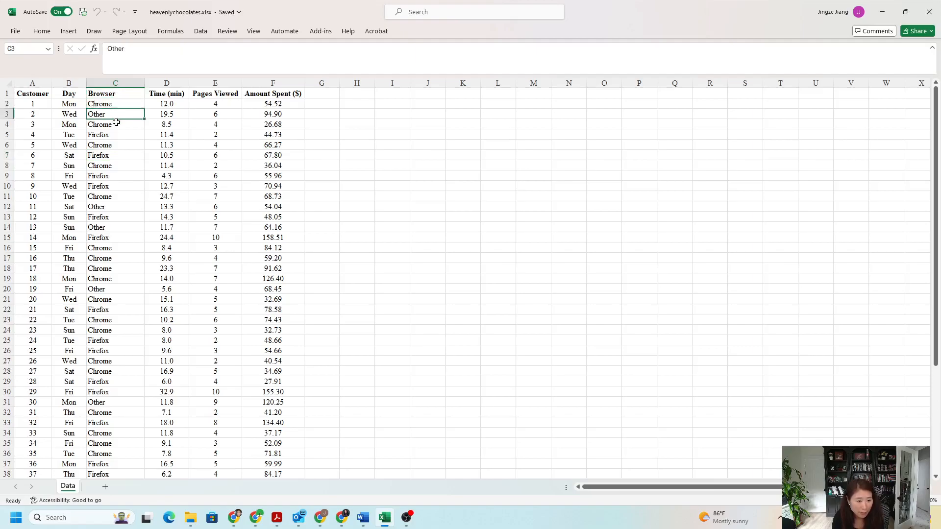
click(116, 123)
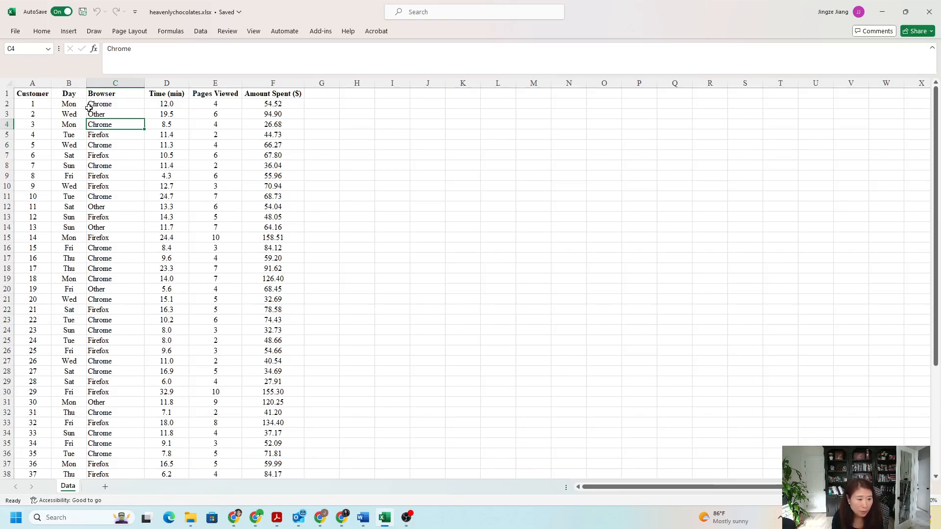
- Insert a PivotTable on a new worksheet from the full data range A1:F51 of the Data sheet
drag(34, 94, 223, 367)
scroll(223, 366, up, 5)
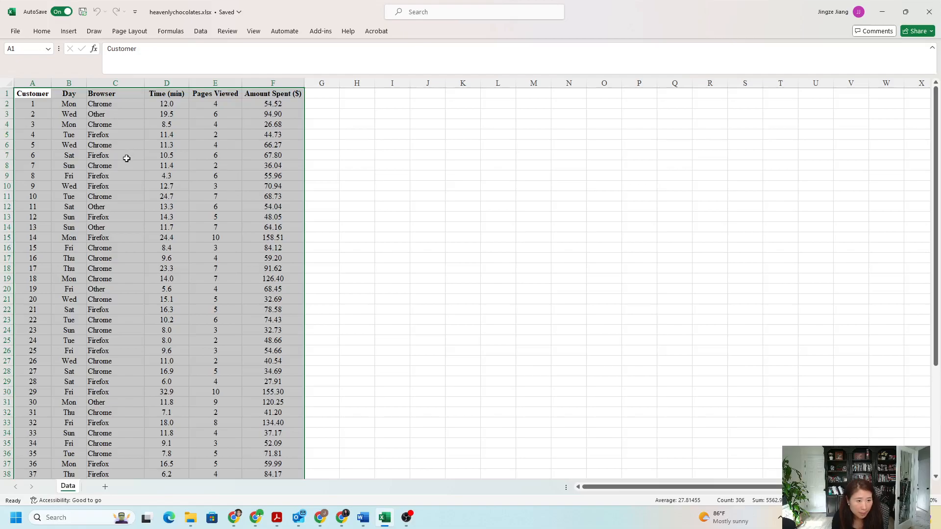
click(68, 32)
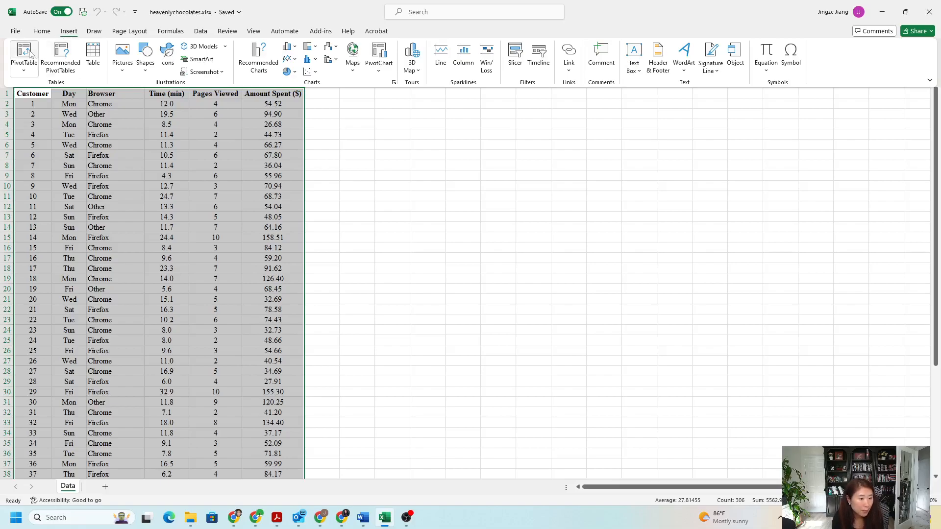
click(28, 53)
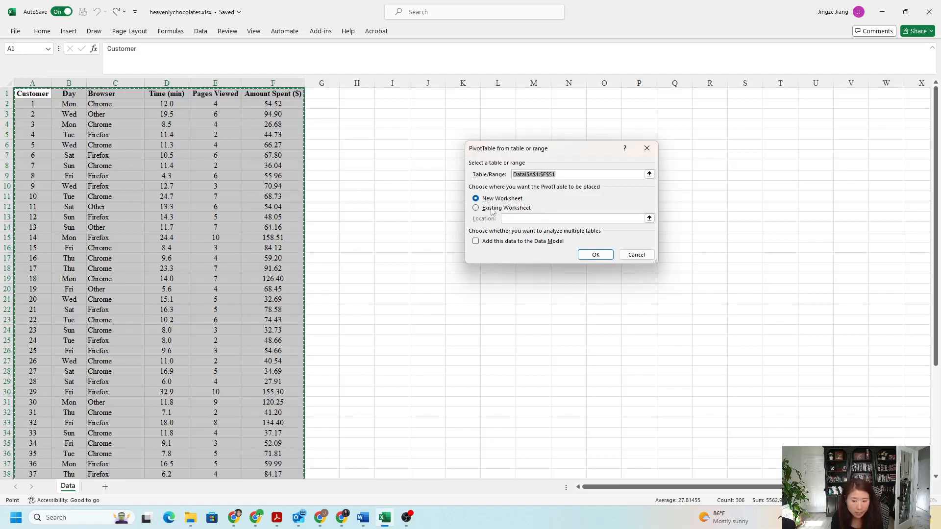
click(595, 256)
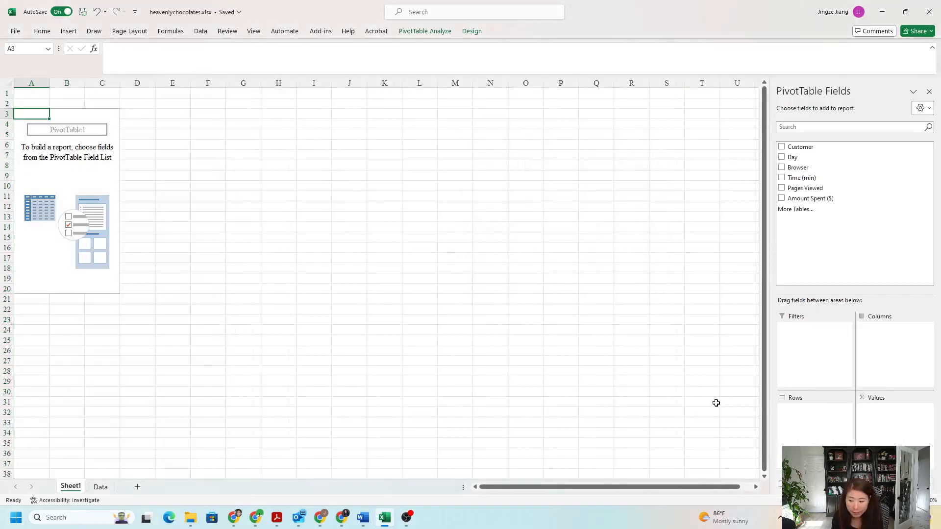
- Build the pivot table on Sheet1 with Browser as the row field and the count of Browser as the values
scroll(379, 278, up, 2)
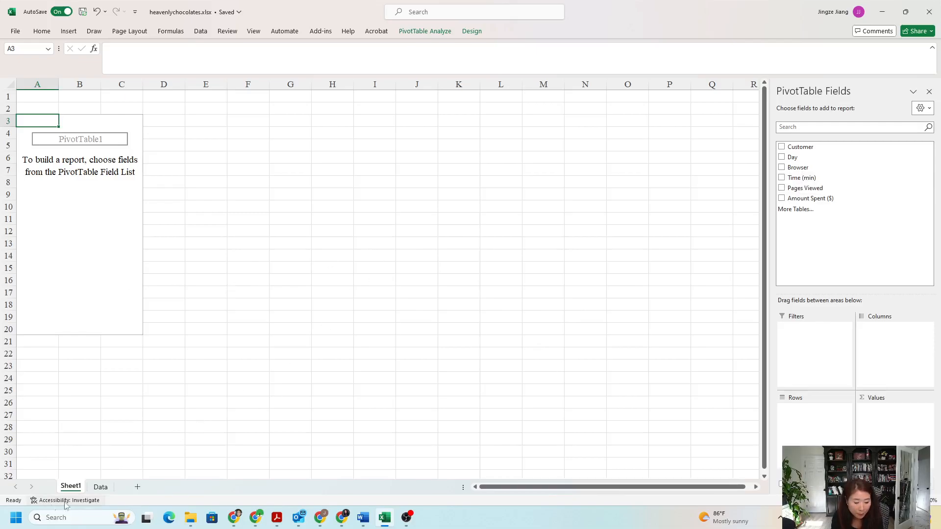
click(107, 487)
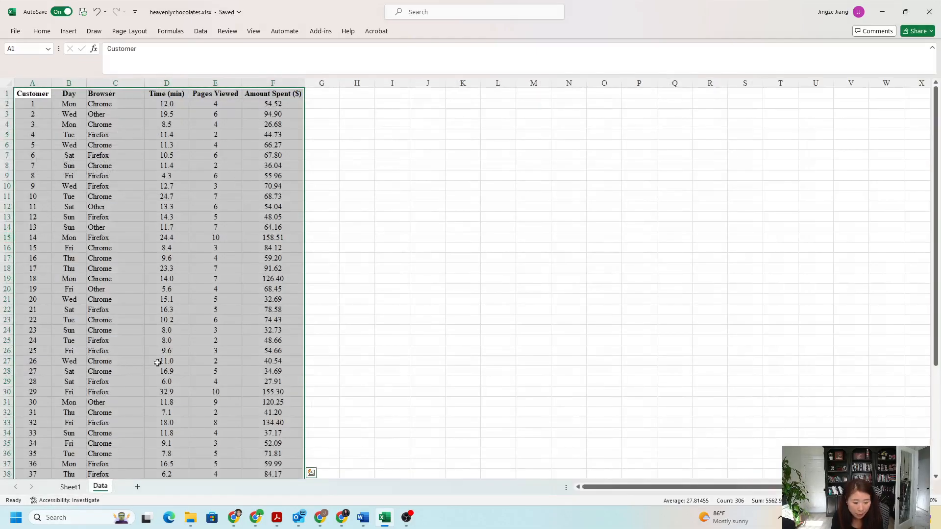
click(70, 487)
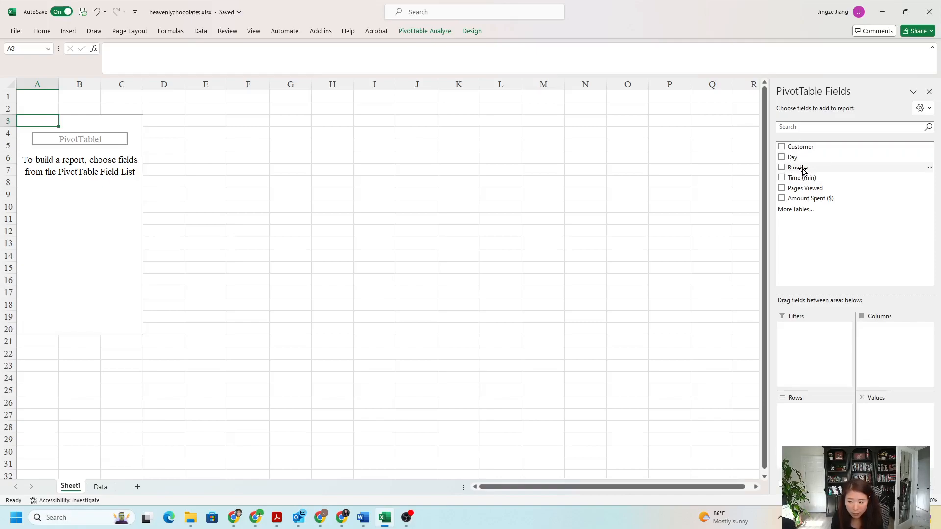
drag(804, 170, 802, 419)
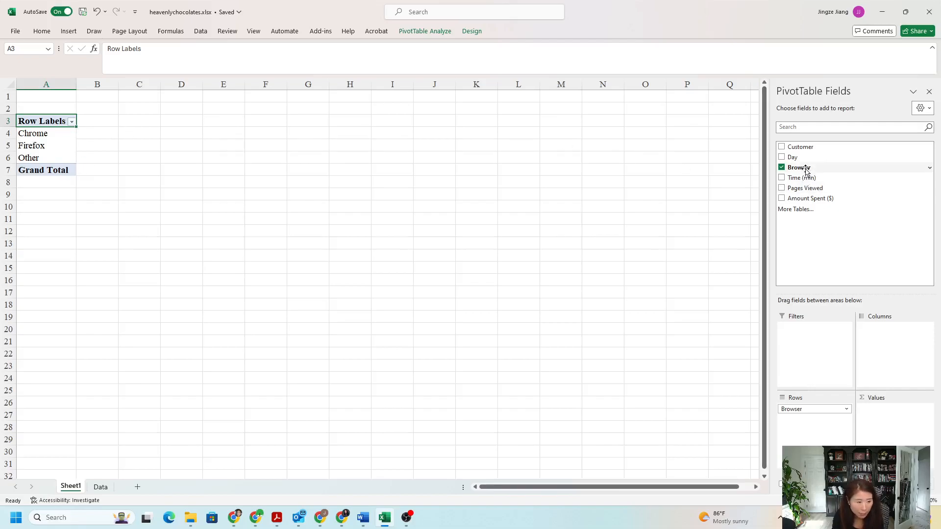
drag(806, 169, 813, 189)
drag(843, 284, 883, 414)
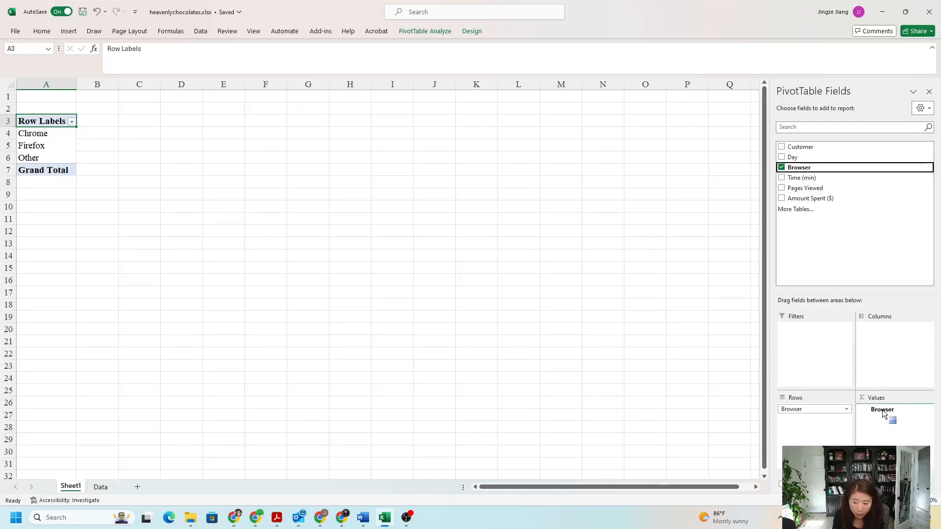
drag(883, 414, 883, 413)
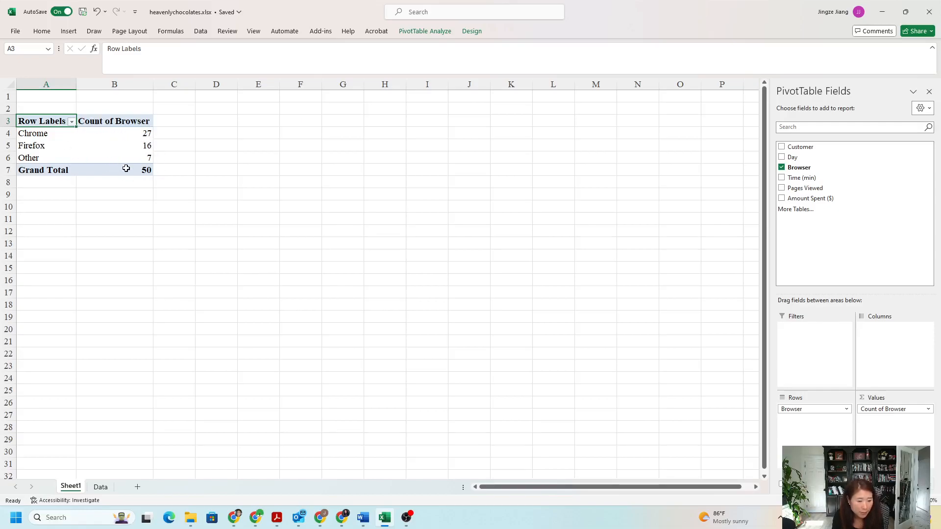
- Show the Count of Browser values in the pivot table as % of Grand Total
mouse_move(138, 171)
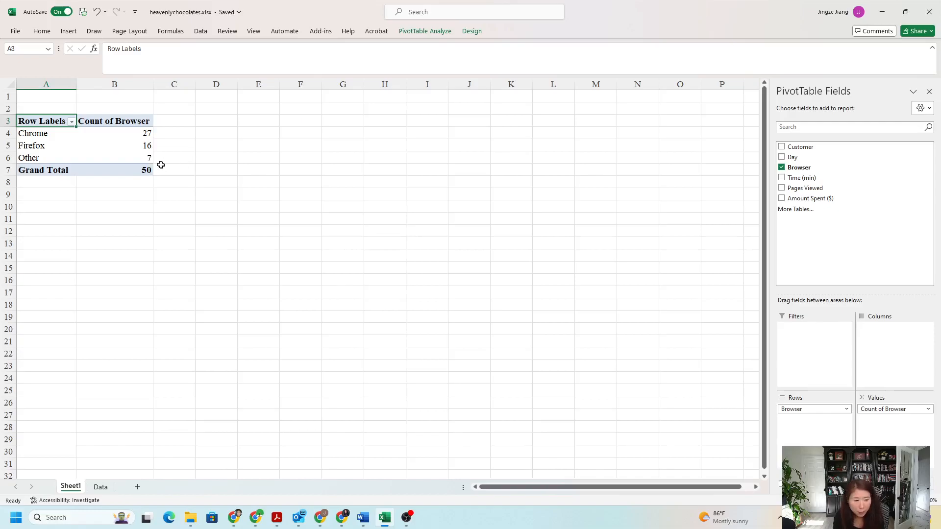
click(145, 133)
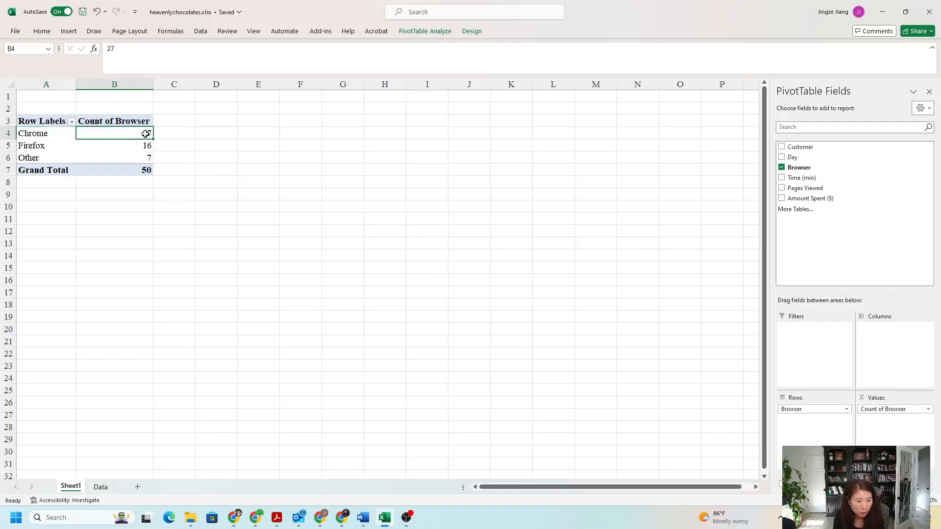
right_click(118, 135)
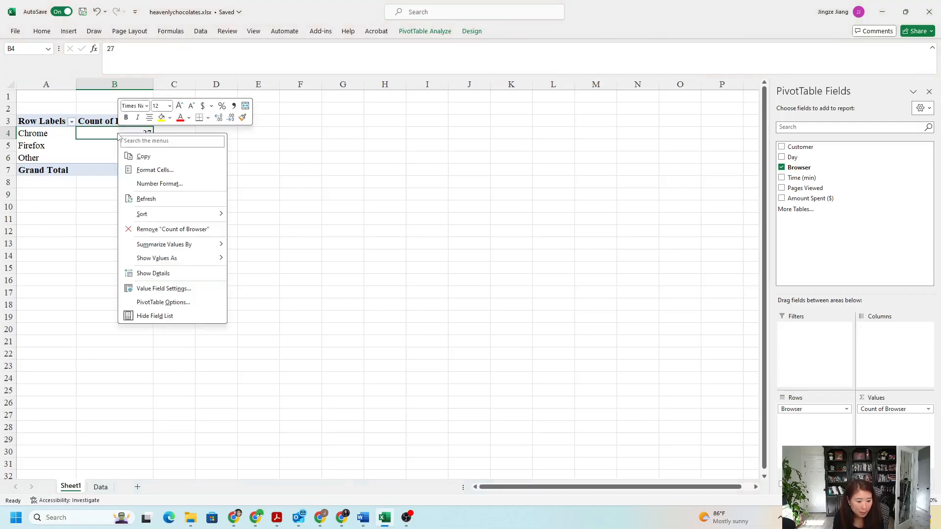
mouse_move(191, 247)
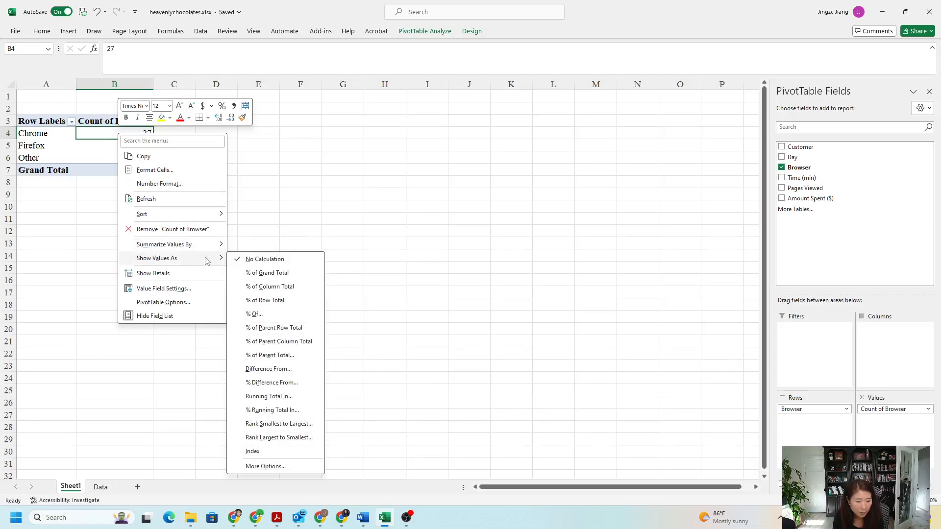
click(260, 277)
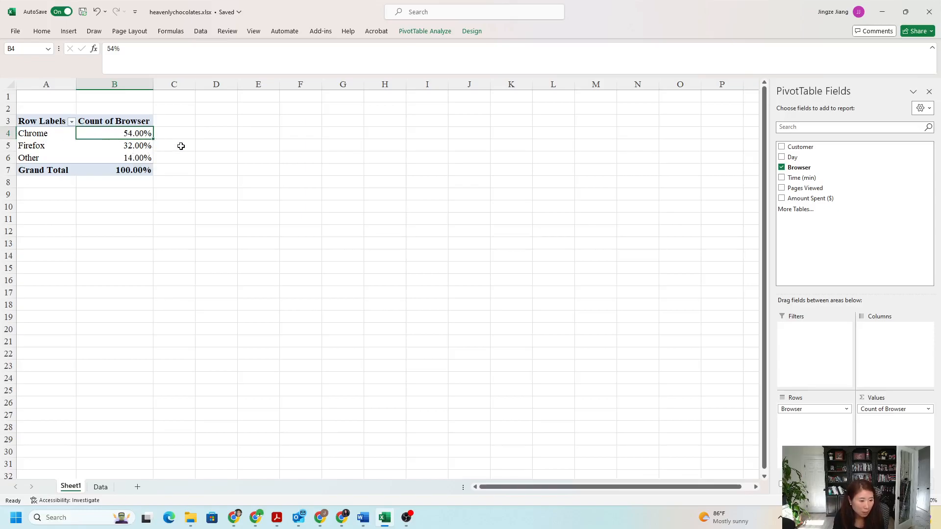
mouse_move(153, 165)
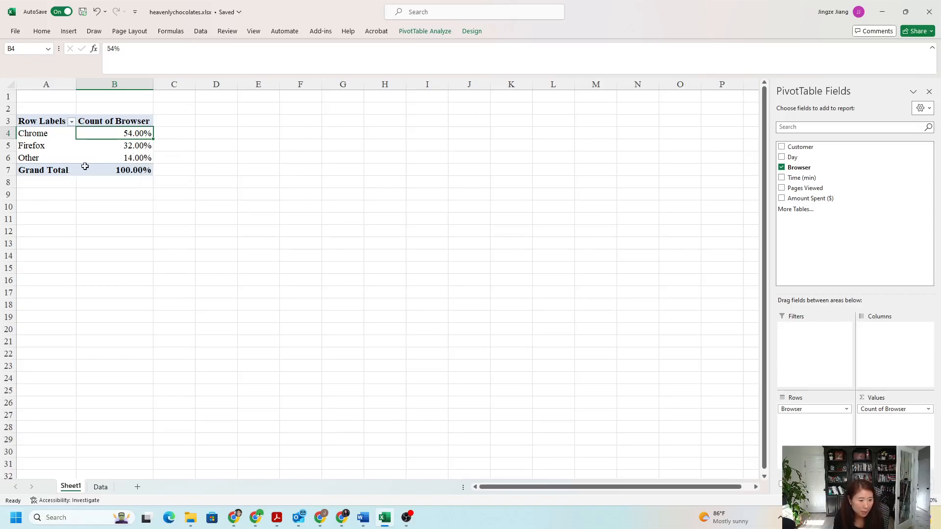